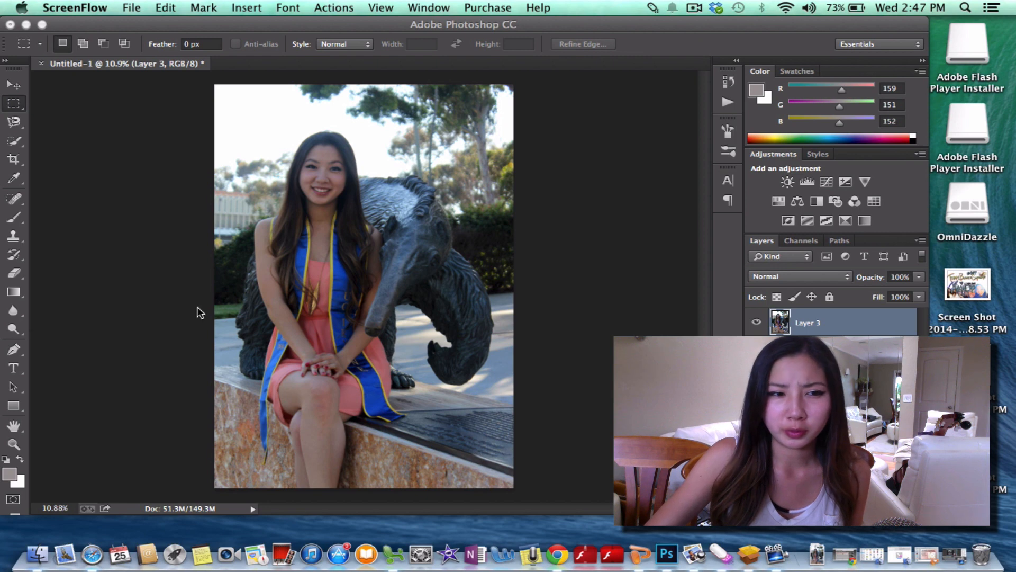
- Activate the Dodge tool
left_click(15, 329)
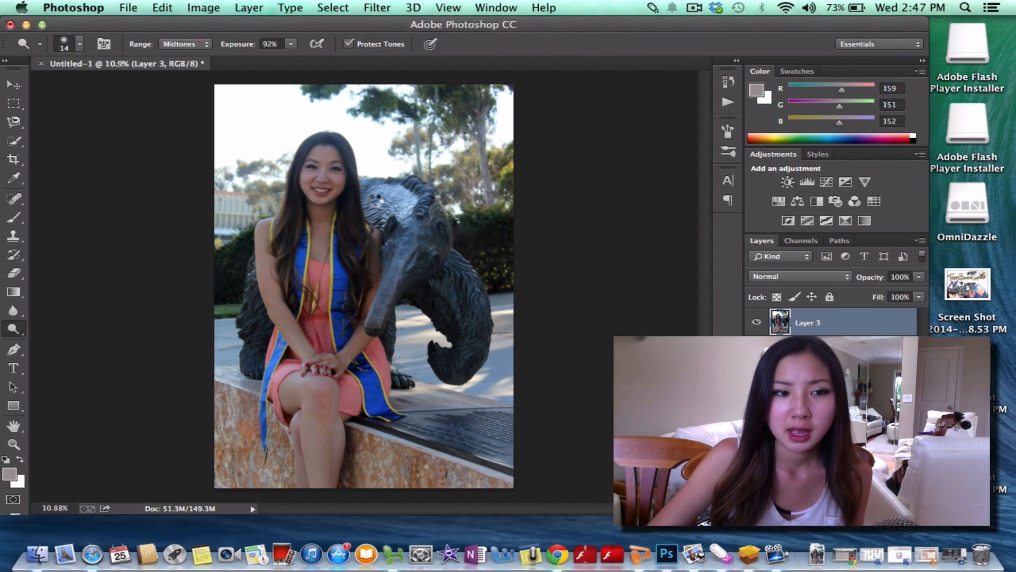
left_click(5, 322)
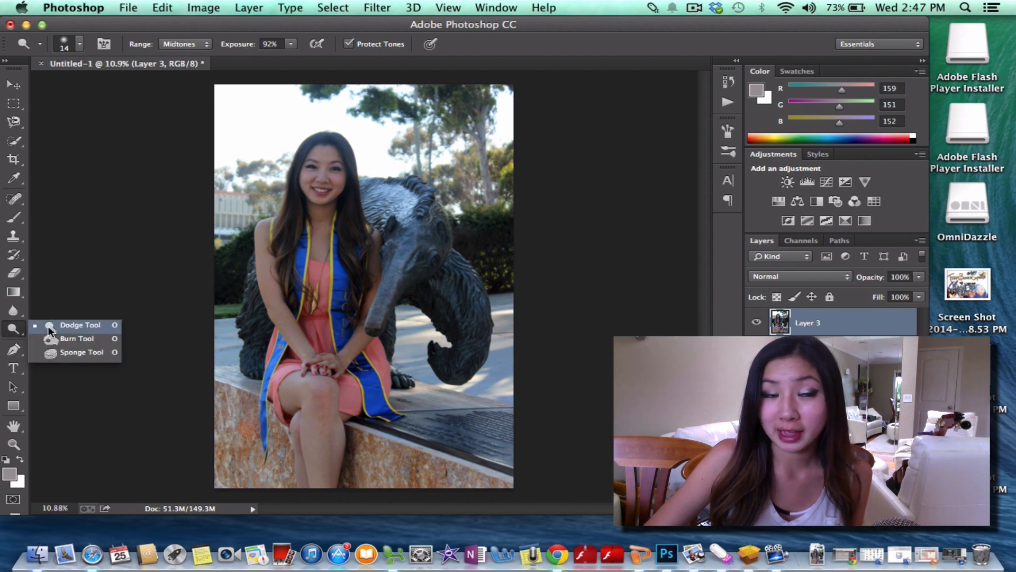
left_click(92, 328)
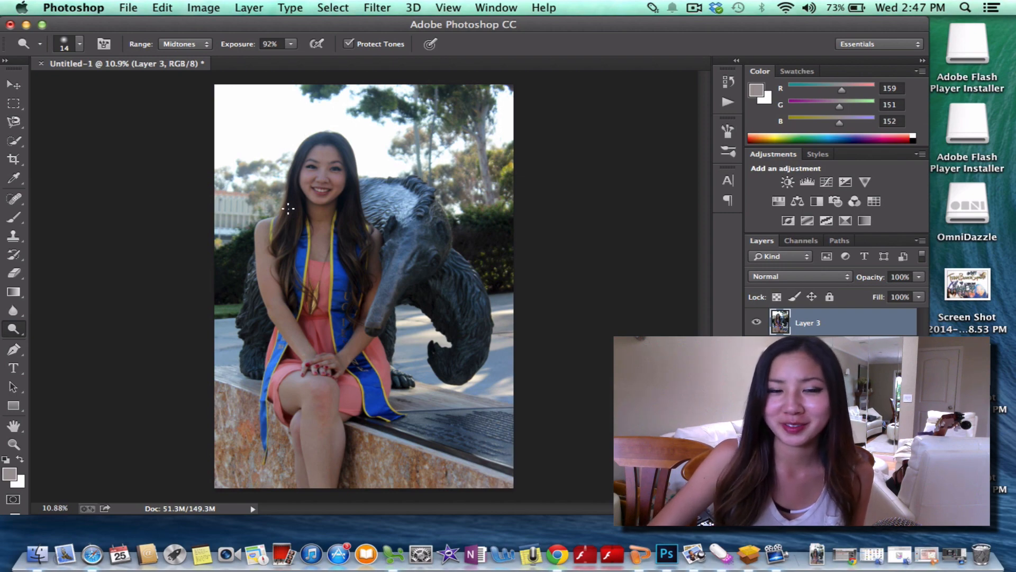
- Set the Dodge brush size to 60 px and lighten the wavy lengths of the woman's hair over her chest
scroll(288, 209, "up", 5)
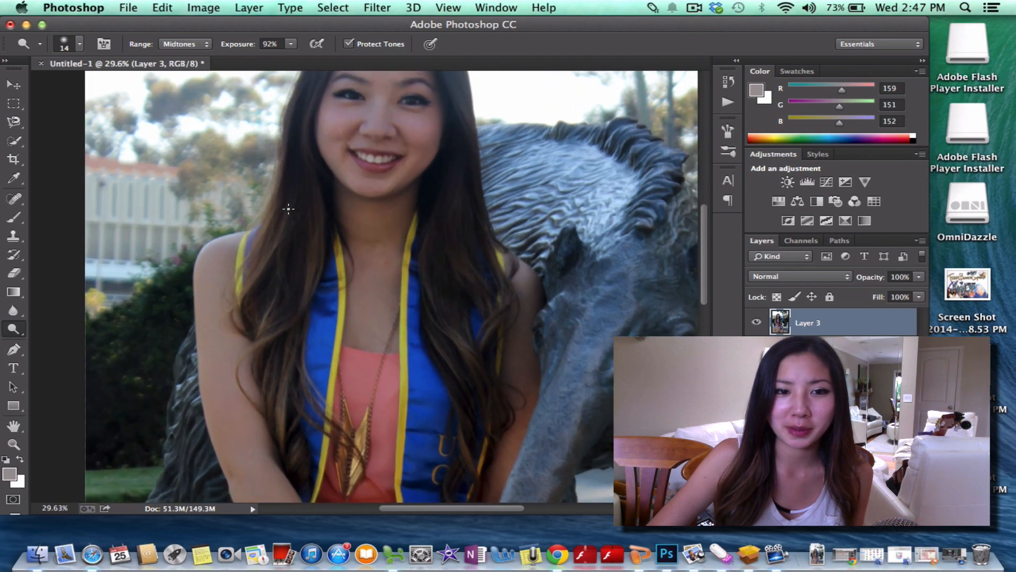
scroll(288, 209, "down", 4)
scroll(288, 209, "up", 1)
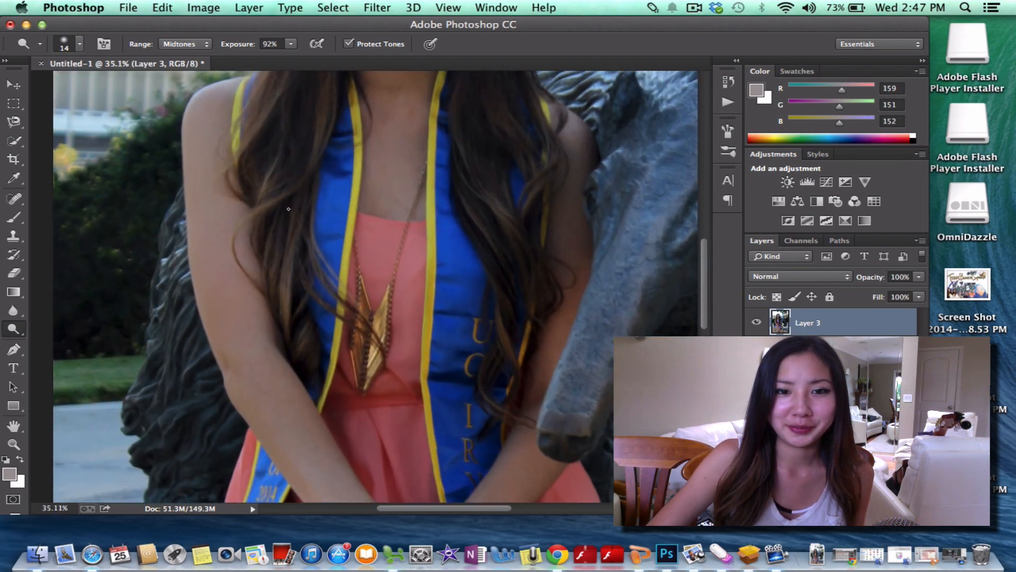
scroll(288, 208, "right", 2)
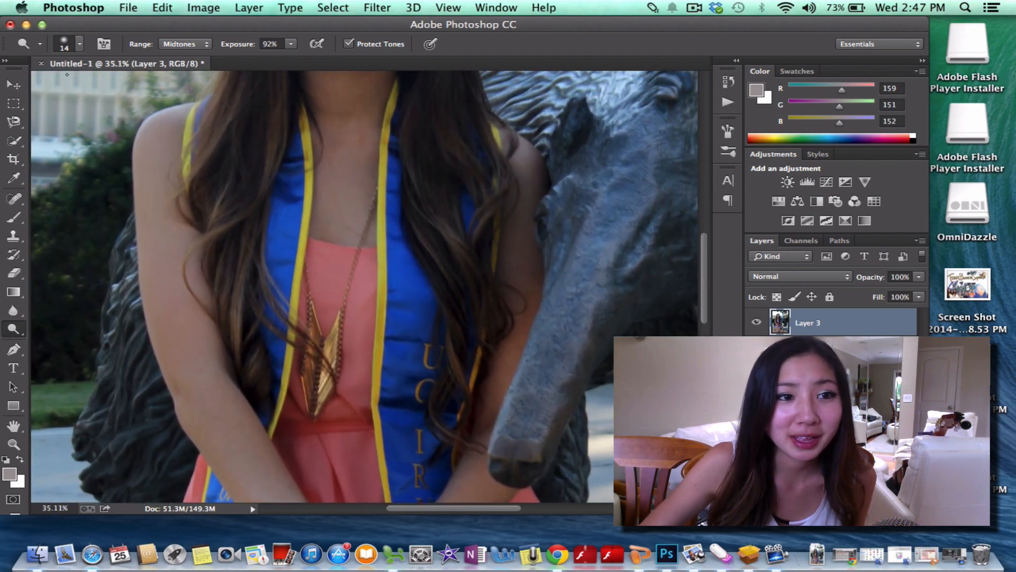
left_click(80, 44)
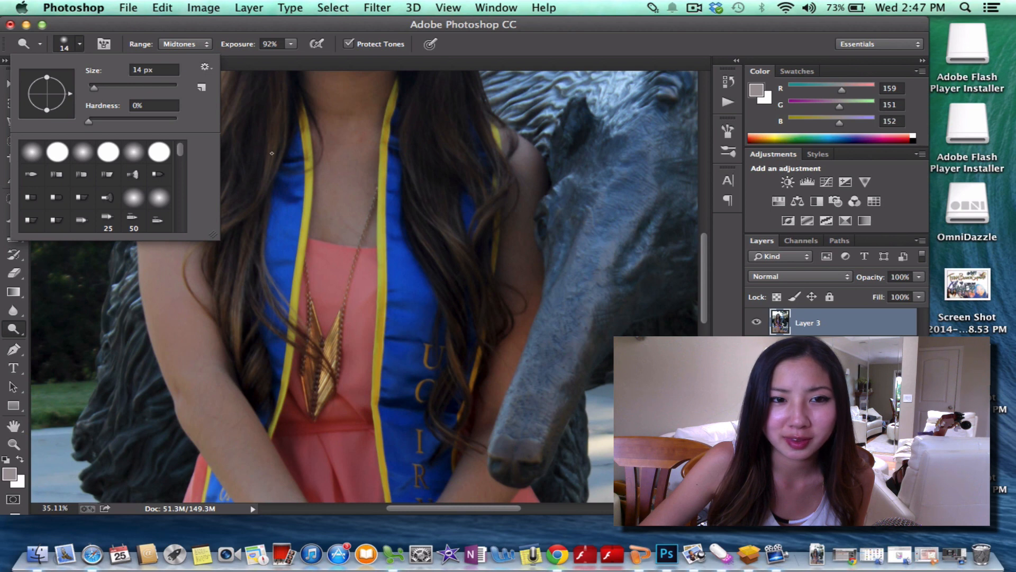
left_click_drag(98, 91, 113, 92)
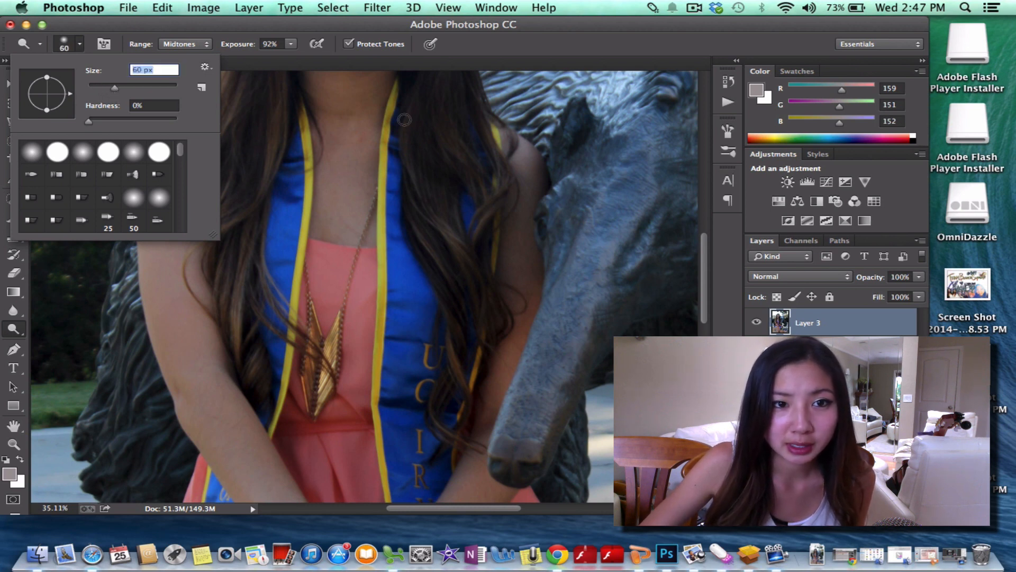
left_click(245, 278)
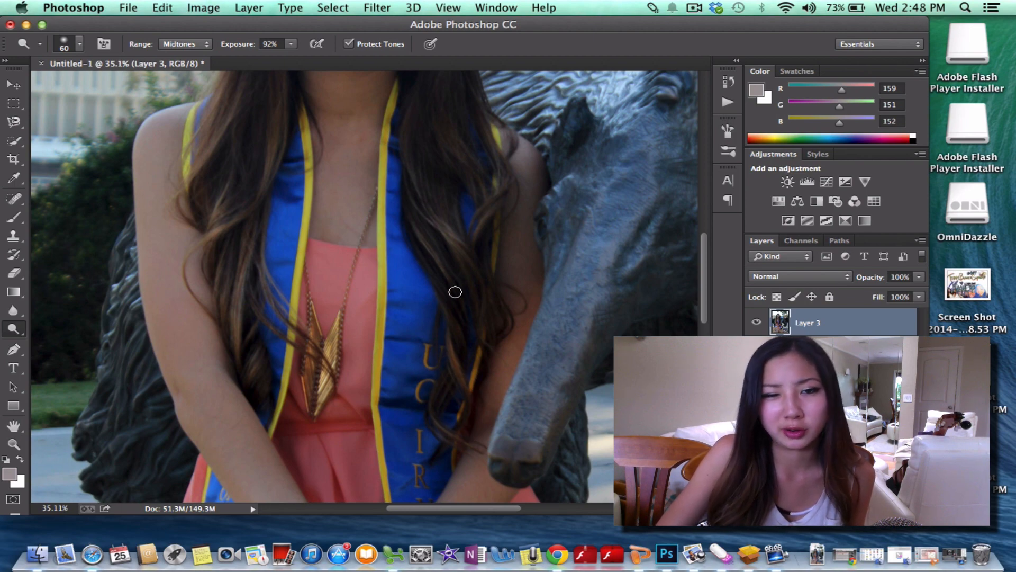
- Try to brighten the curled hair ends beside the blue stole further with the Dodge tool at 92% exposure
scroll(333, 278, "down", 5)
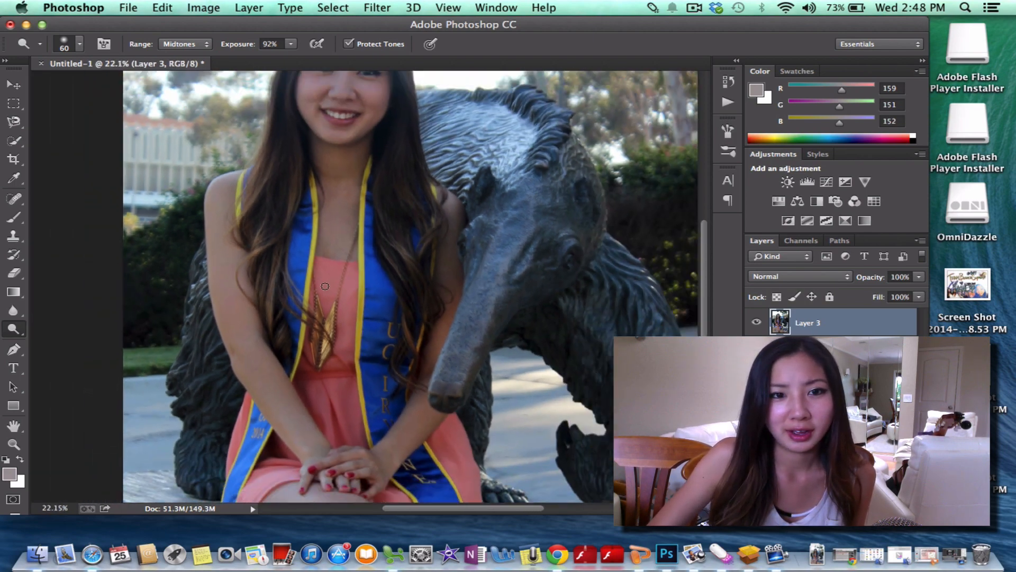
scroll(325, 286, "left", 5)
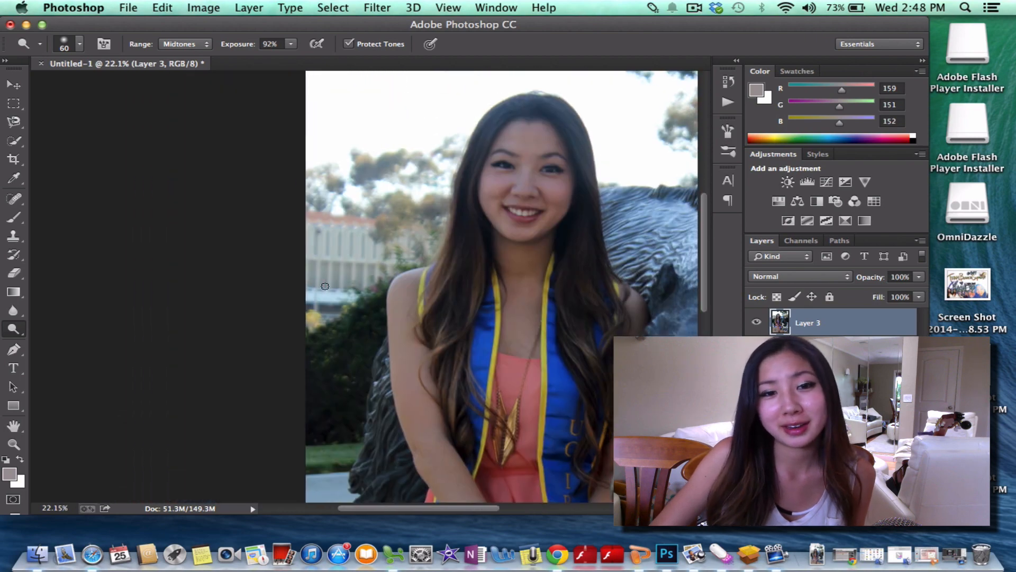
scroll(325, 286, "right", 3)
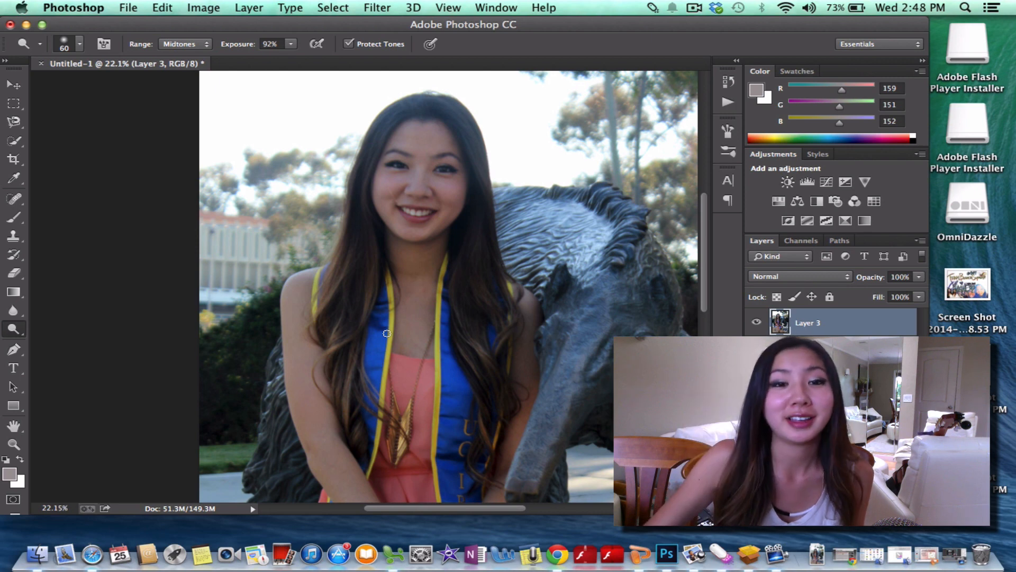
scroll(384, 291, "down", 2)
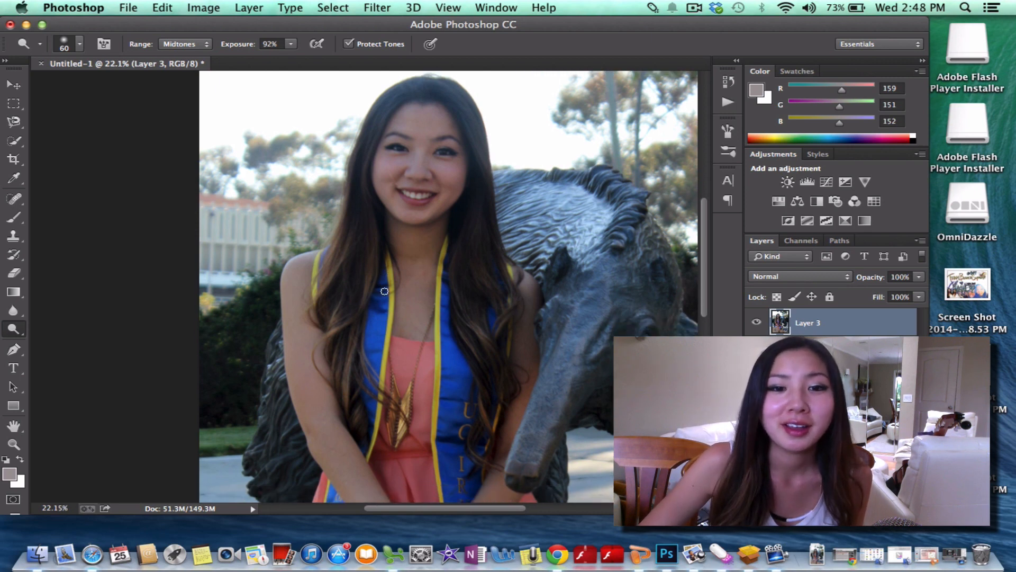
scroll(384, 291, "up", 3)
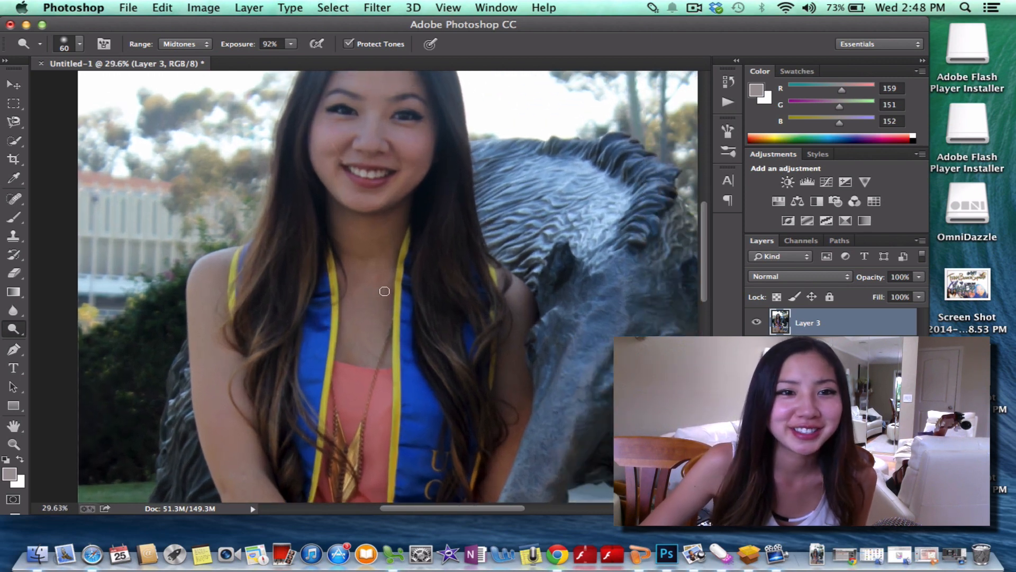
scroll(384, 291, "up", 3)
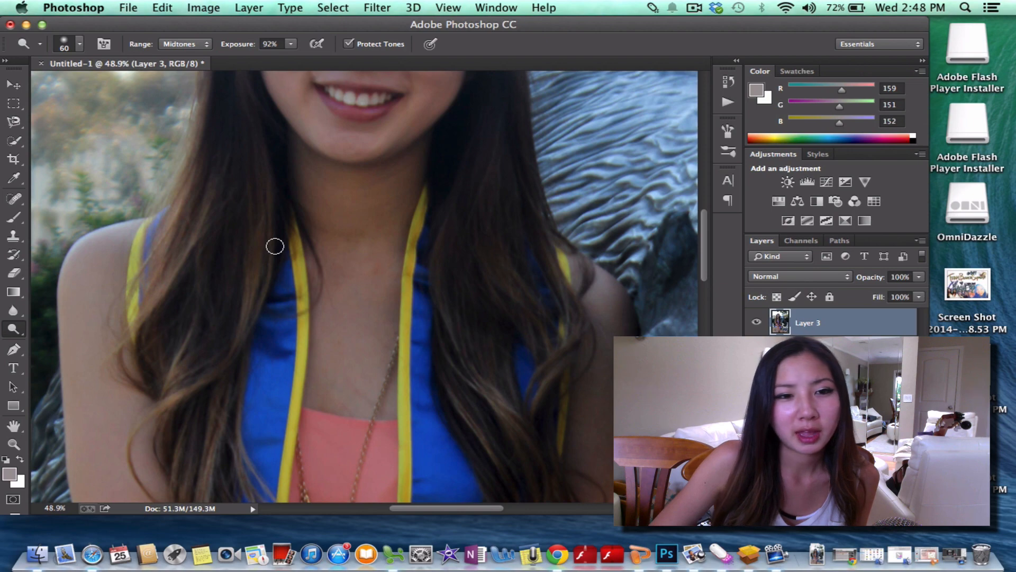
scroll(274, 247, "down", 5)
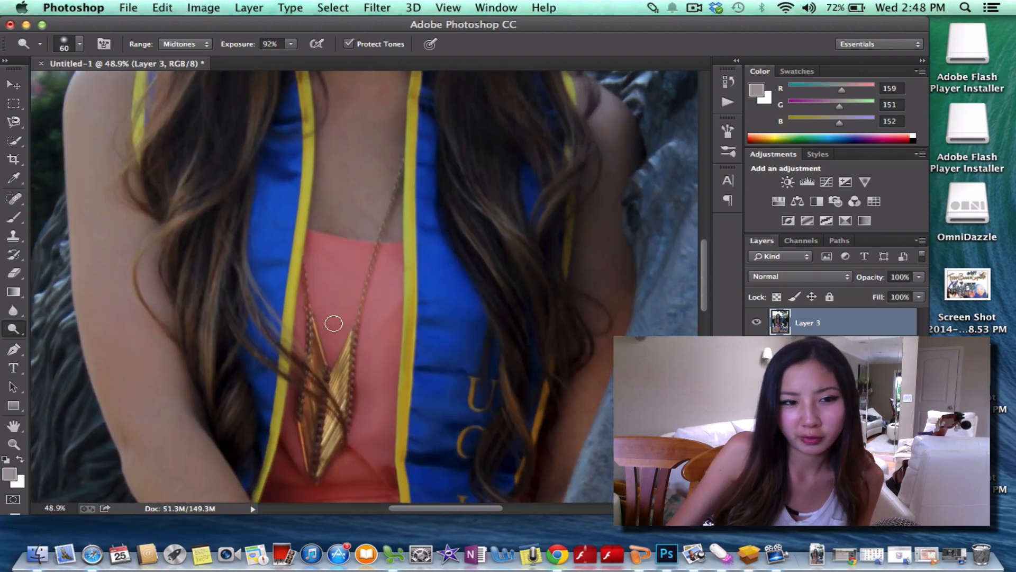
mouse_move(209, 271)
left_mouse_down()
mouse_move(221, 234)
mouse_move(206, 386)
mouse_move(222, 244)
mouse_move(206, 337)
mouse_move(217, 375)
mouse_move(300, 344)
left_mouse_up()
mouse_move(262, 388)
left_mouse_down()
mouse_move(206, 267)
mouse_move(203, 236)
mouse_move(186, 254)
mouse_move(186, 242)
mouse_move(222, 411)
mouse_move(196, 328)
mouse_move(211, 375)
mouse_move(223, 373)
mouse_move(215, 309)
mouse_move(236, 313)
mouse_move(247, 286)
left_mouse_up()
- Compare the hair in wider and closer views and undo the last dodge strokes on it
key("super+0")
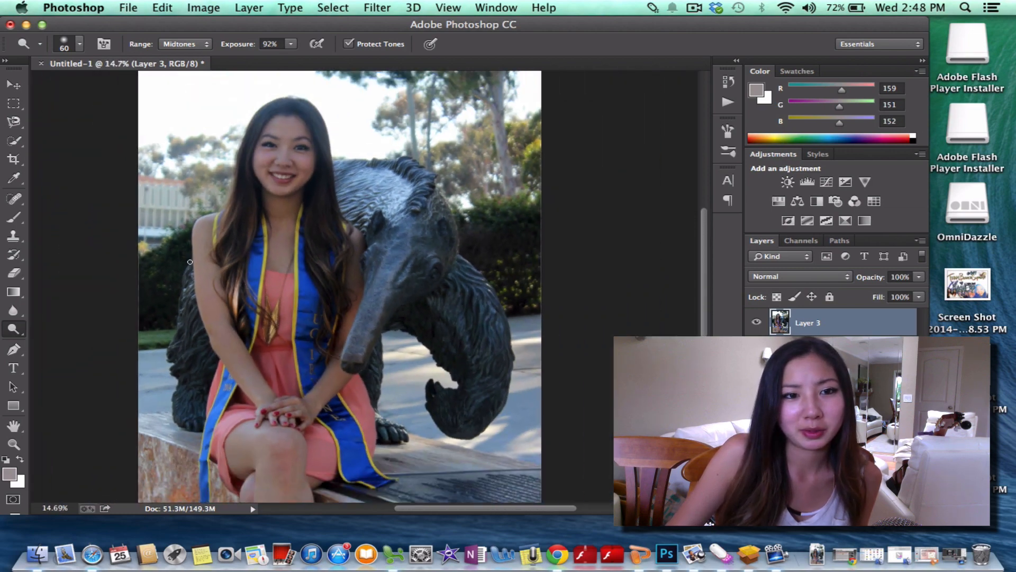
scroll(145, 250, "up", 5)
scroll(145, 251, "right", 5)
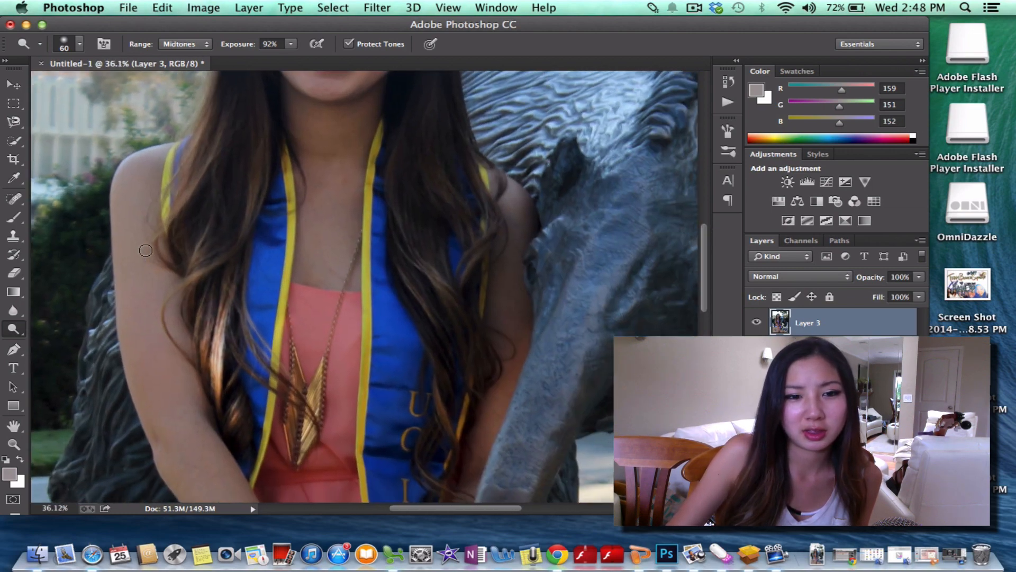
scroll(146, 251, "down", 2)
scroll(145, 251, "up", 3)
scroll(138, 252, "down", 3)
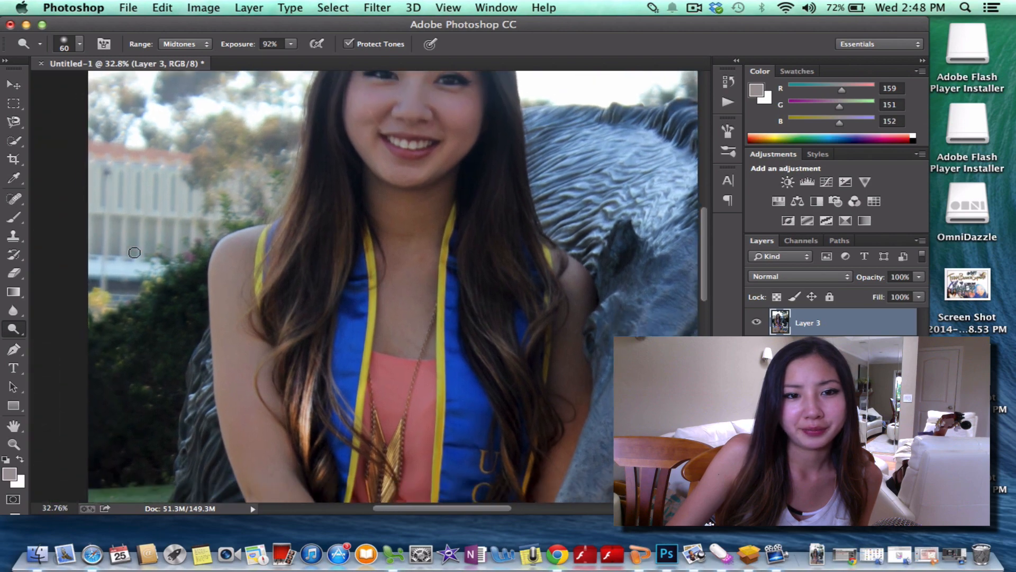
scroll(135, 253, "down", 1)
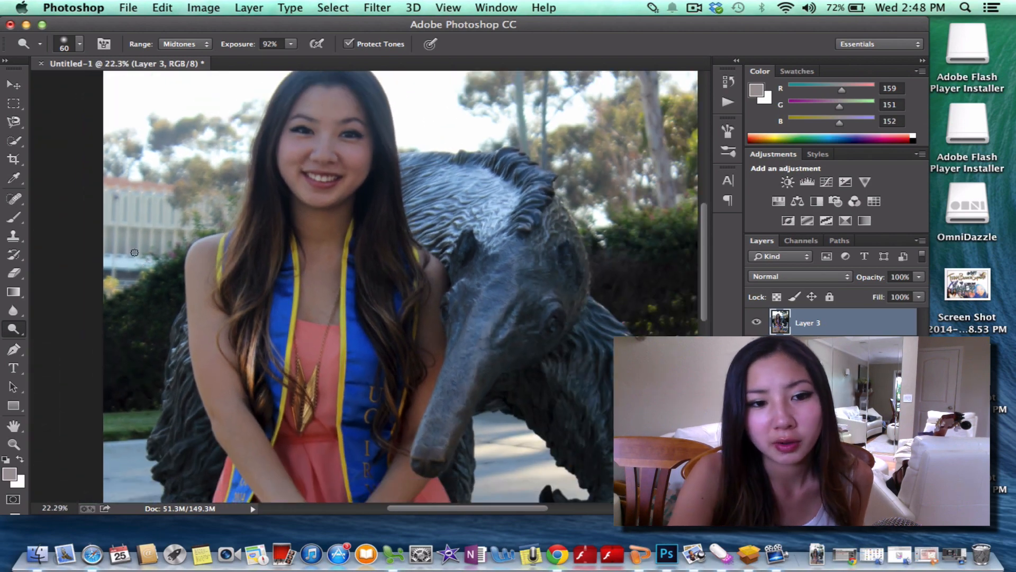
key("super+alt+z")
key("super+alt+z")
key("super+alt+z")
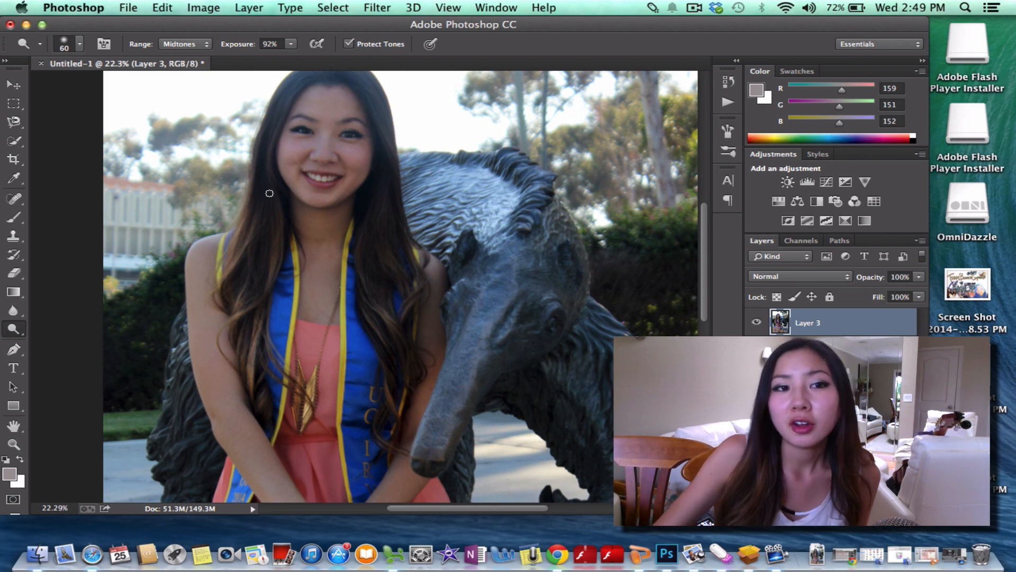
- Set the Dodge tool's exposure to 43%
left_click(291, 44)
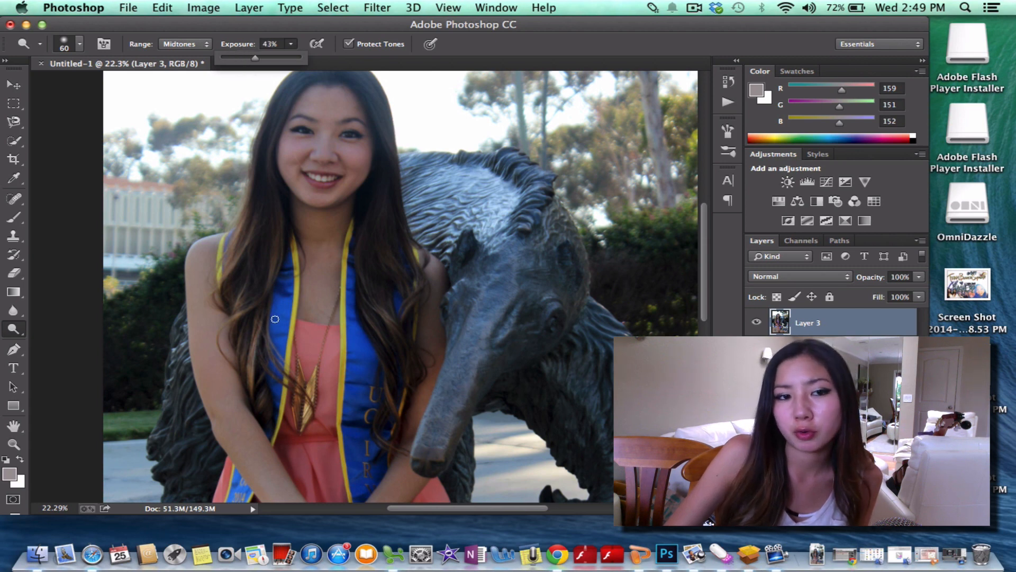
left_click(272, 264)
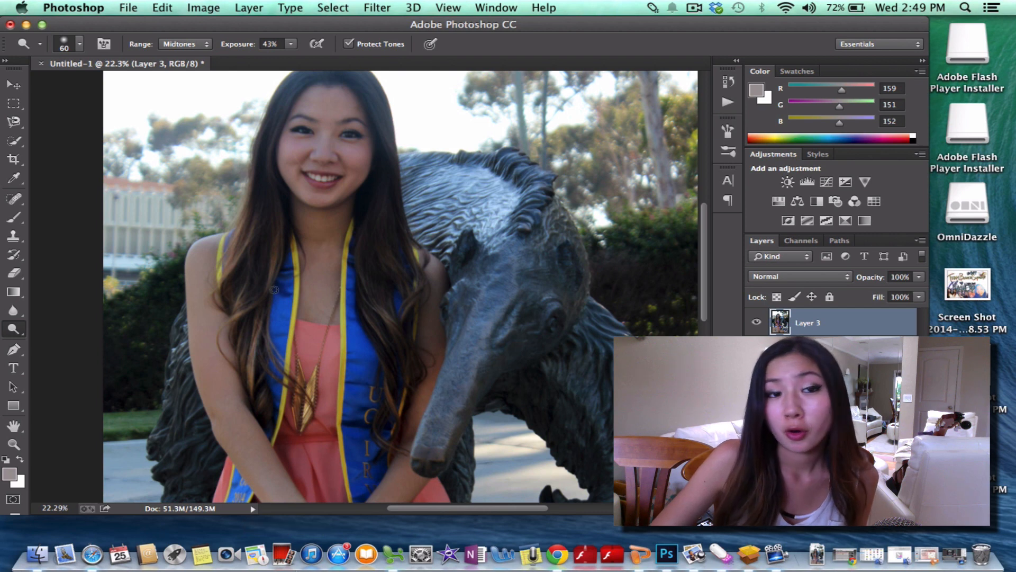
left_click(291, 44)
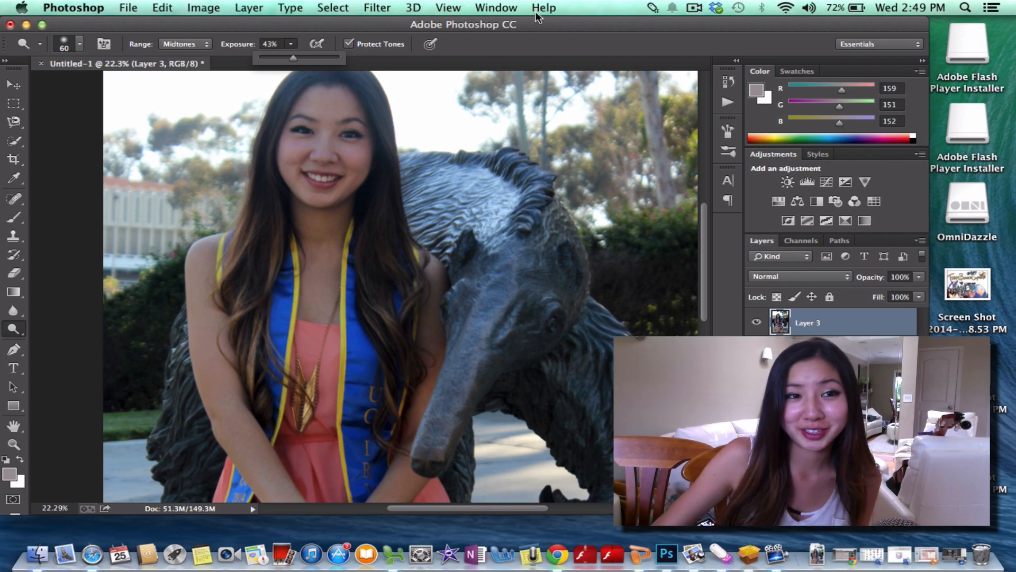
- Set the Dodge brush size to 14 px for working on the woman's eyes
scroll(318, 150, "up", 8)
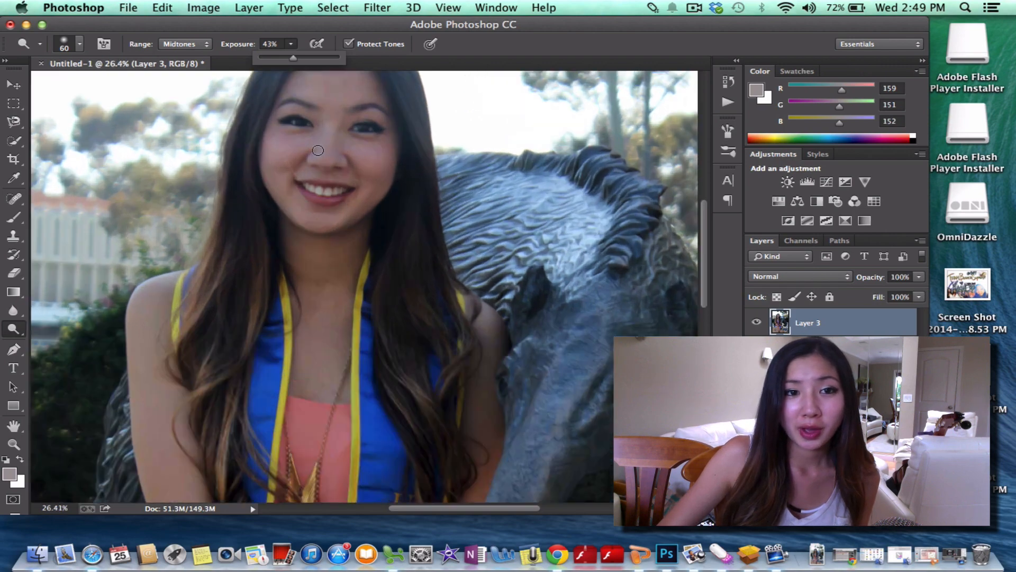
scroll(317, 150, "up", 3)
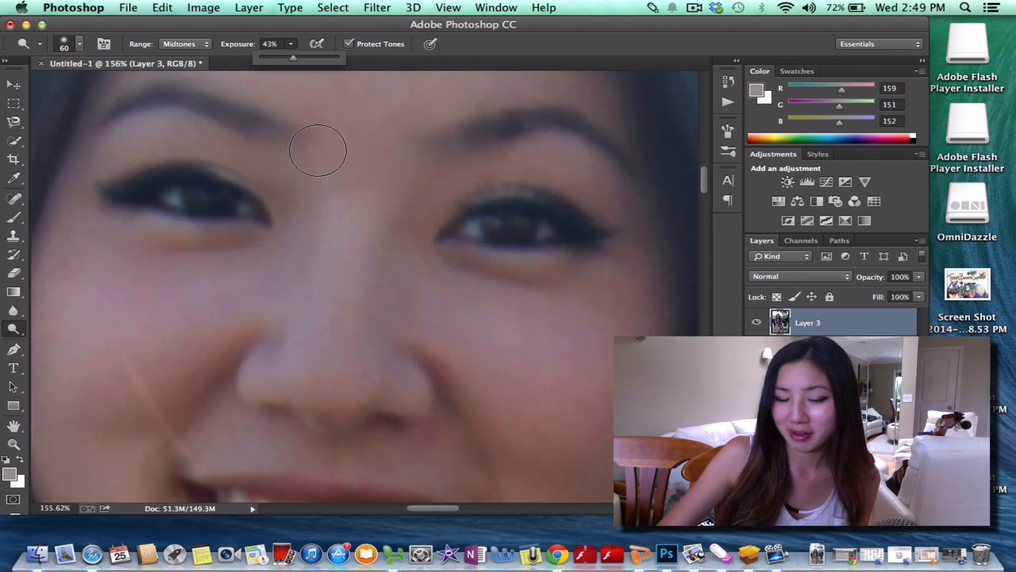
scroll(318, 150, "up", 2)
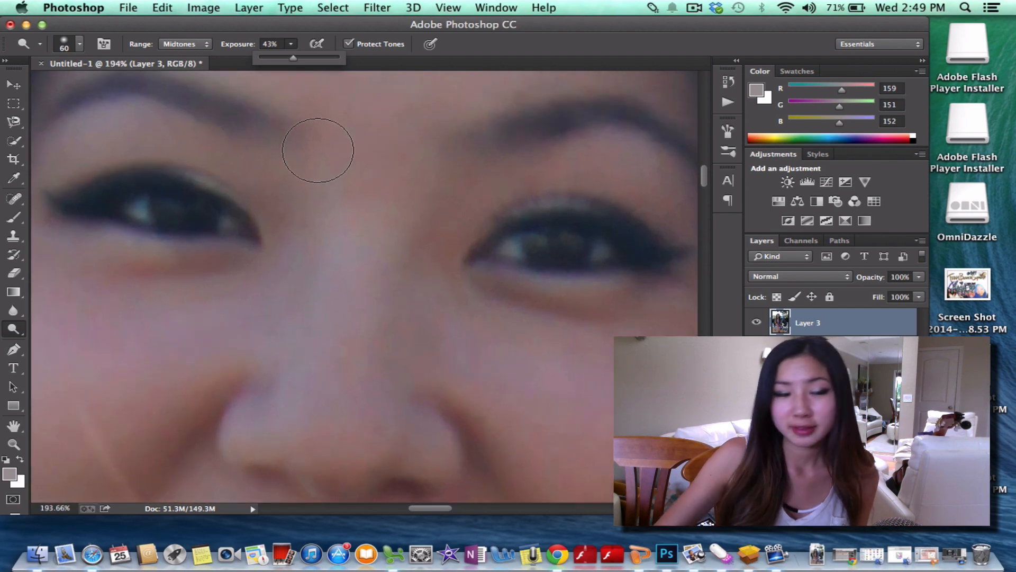
scroll(349, 255, "up", 1)
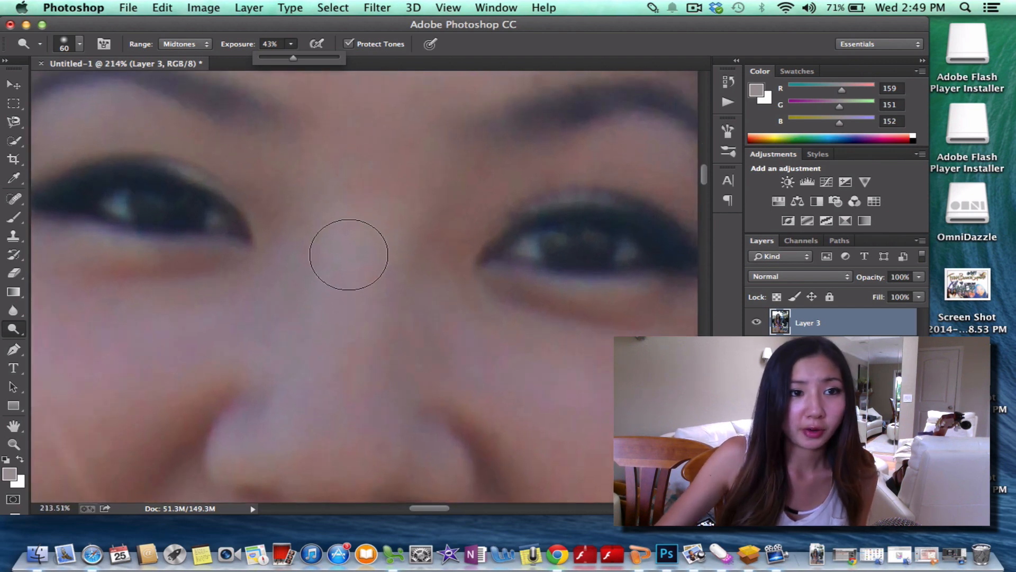
left_click(80, 44)
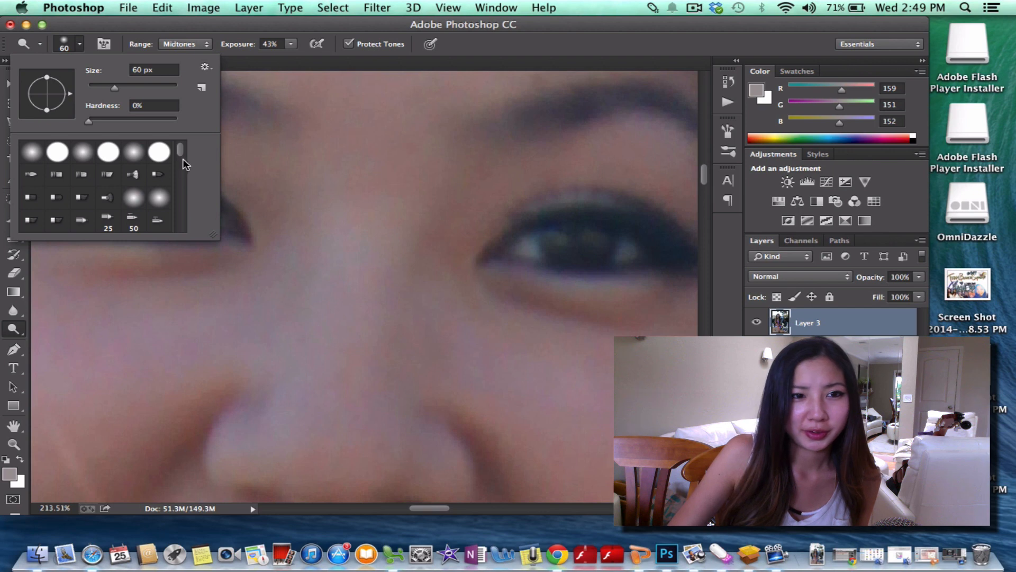
left_click_drag(114, 87, 96, 87)
left_click(72, 43)
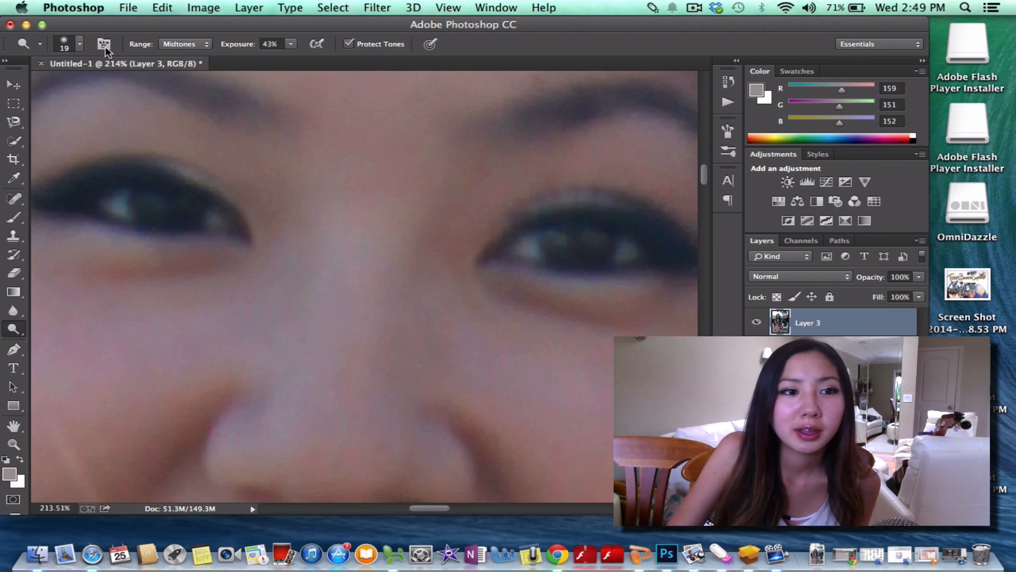
left_click(79, 43)
left_click_drag(96, 88, 93, 89)
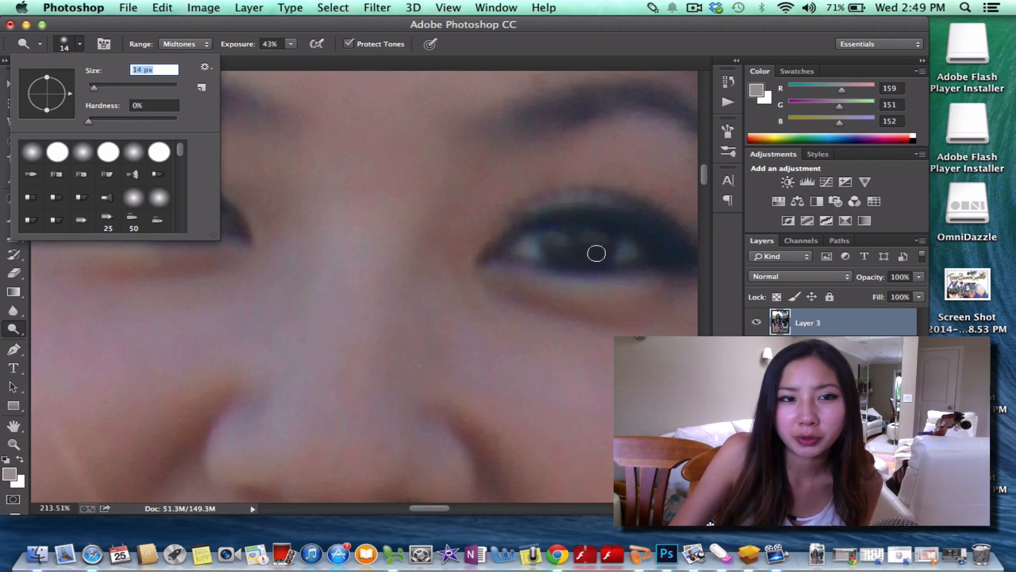
left_click(79, 45)
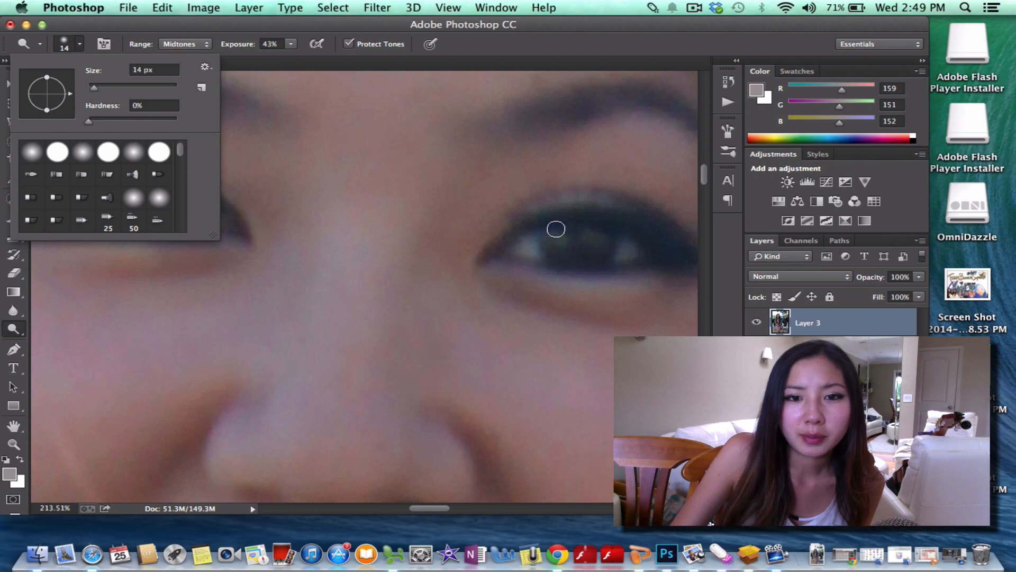
- Lighten the irises of both eyes with the Dodge tool at 43% exposure
mouse_move(561, 230)
left_mouse_down()
mouse_move(540, 248)
mouse_move(583, 261)
mouse_move(605, 241)
mouse_move(574, 227)
mouse_move(551, 245)
mouse_move(588, 258)
mouse_move(604, 241)
mouse_move(568, 230)
mouse_move(554, 252)
mouse_move(596, 253)
mouse_move(603, 233)
mouse_move(564, 231)
mouse_move(548, 243)
mouse_move(588, 256)
mouse_move(602, 236)
mouse_move(551, 241)
mouse_move(589, 260)
mouse_move(578, 228)
mouse_move(555, 257)
mouse_move(598, 237)
mouse_move(576, 229)
mouse_move(564, 256)
mouse_move(575, 228)
left_mouse_up()
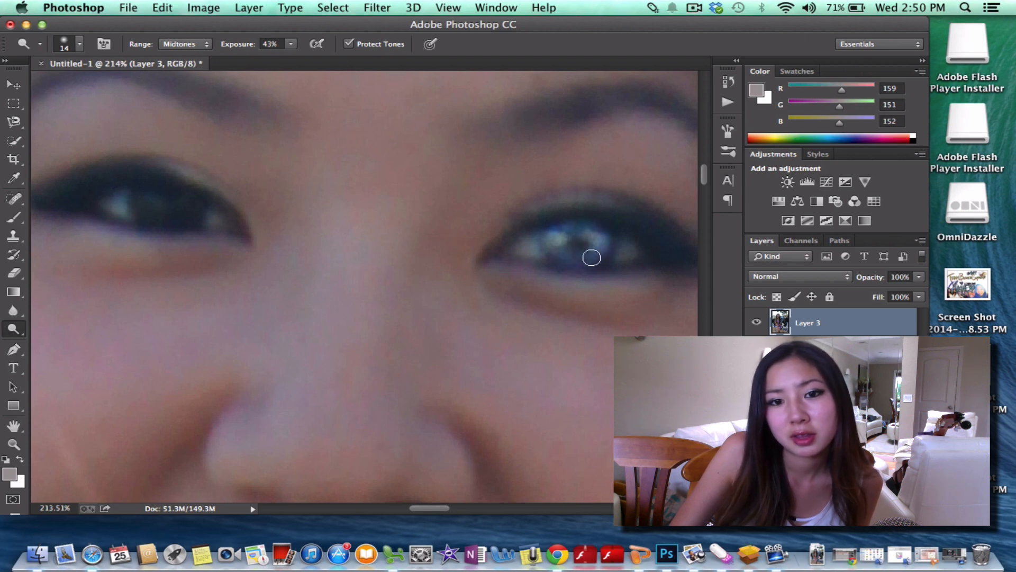
mouse_move(592, 258)
left_mouse_down()
mouse_move(591, 233)
mouse_move(563, 236)
mouse_move(583, 264)
mouse_move(591, 233)
mouse_move(550, 240)
mouse_move(588, 234)
mouse_move(593, 258)
left_mouse_up()
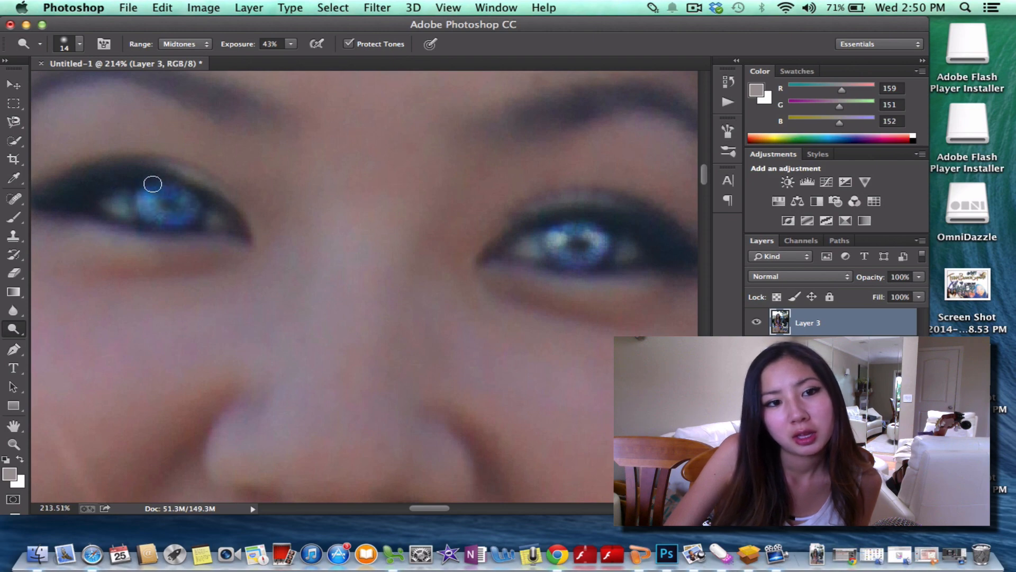
scroll(161, 187, "down", 5)
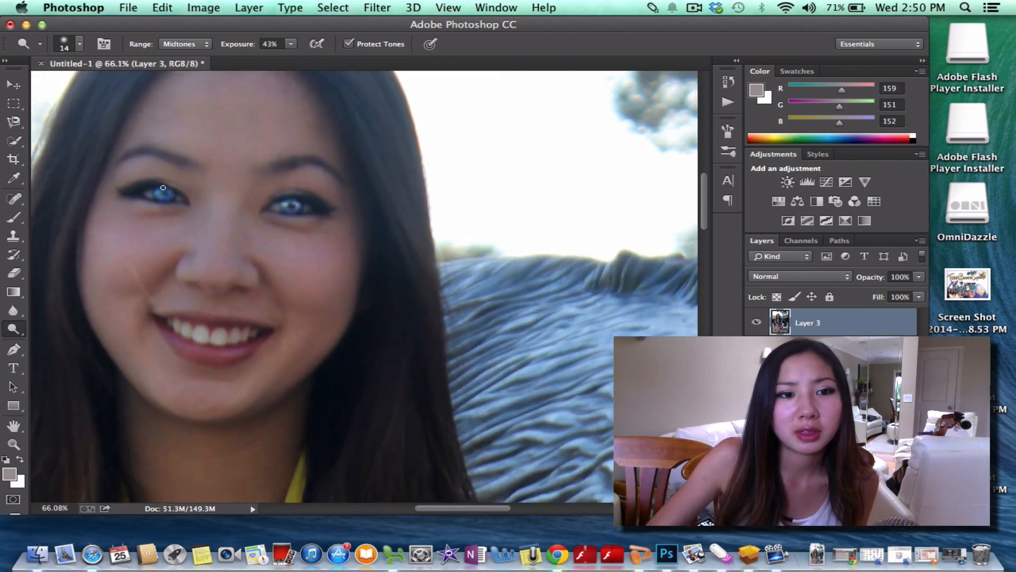
- Review the retouched portrait as a whole and in closer views, examining the eyes, hair, arms, dress and statue
scroll(163, 188, "down", 3)
scroll(77, 208, "up", 2)
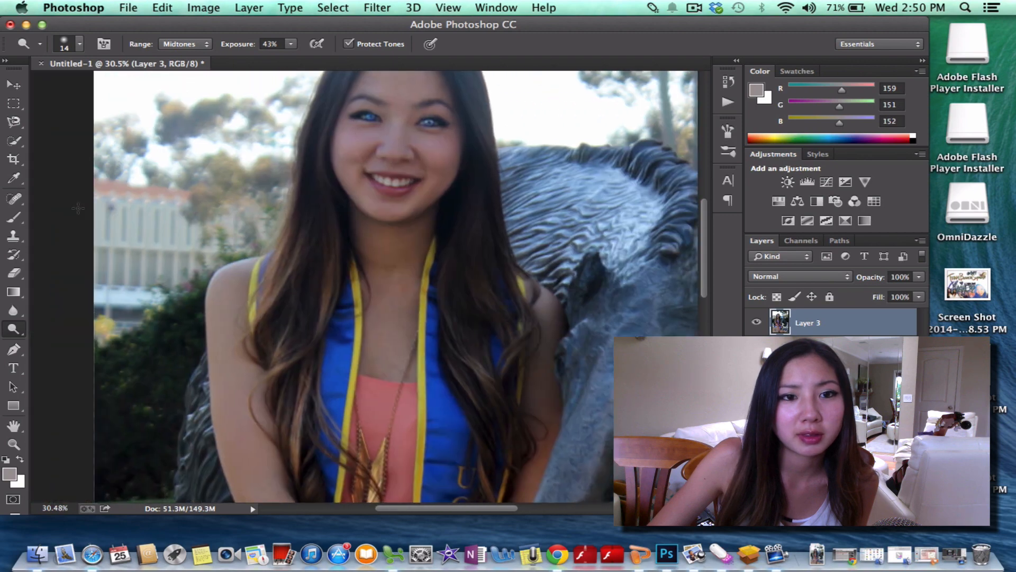
scroll(78, 208, "down", 4)
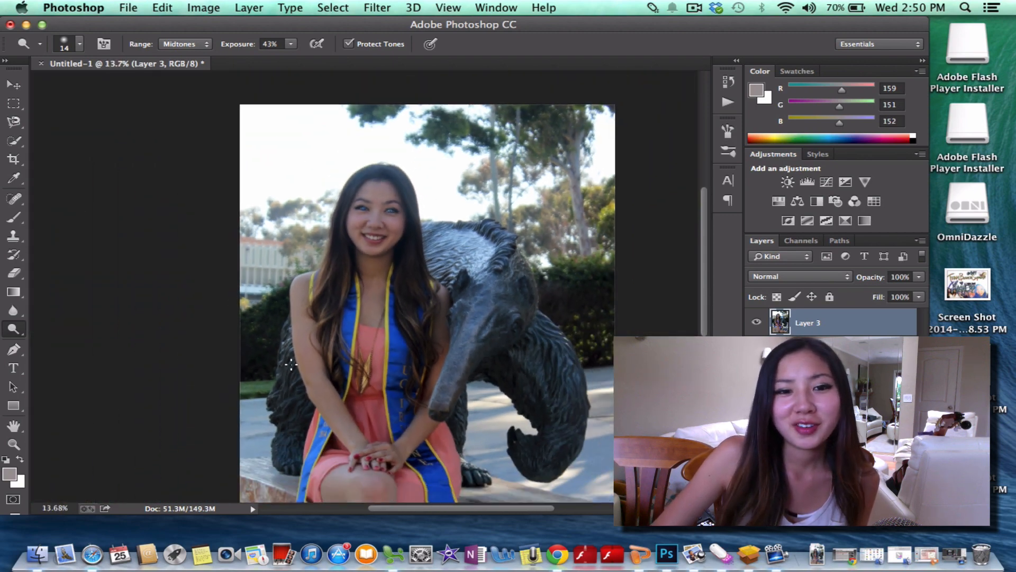
scroll(294, 375, "down", 3)
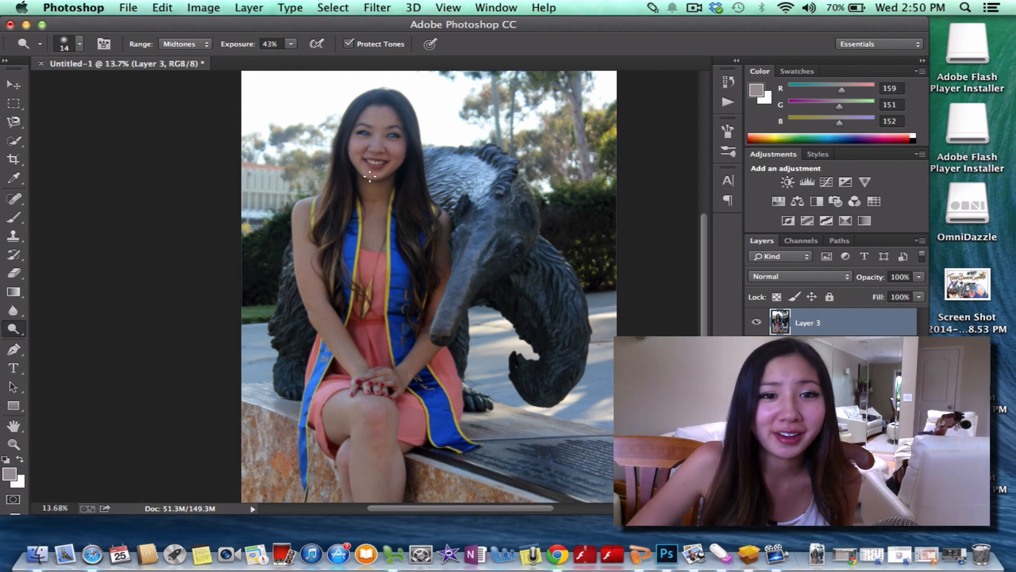
scroll(370, 176, "up", 2)
scroll(370, 176, "up", 4)
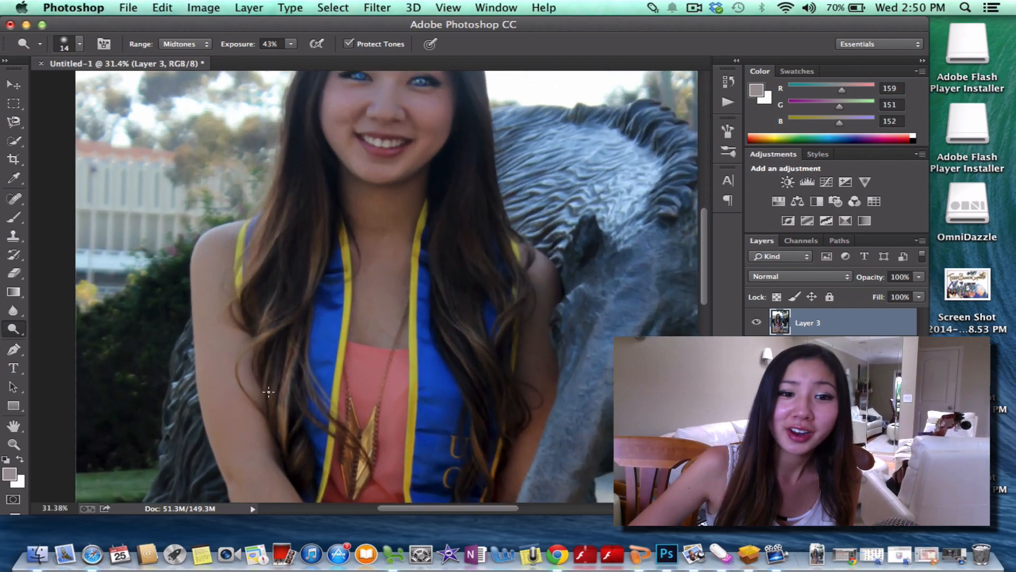
scroll(383, 354, "down", 5)
scroll(382, 353, "left", 3)
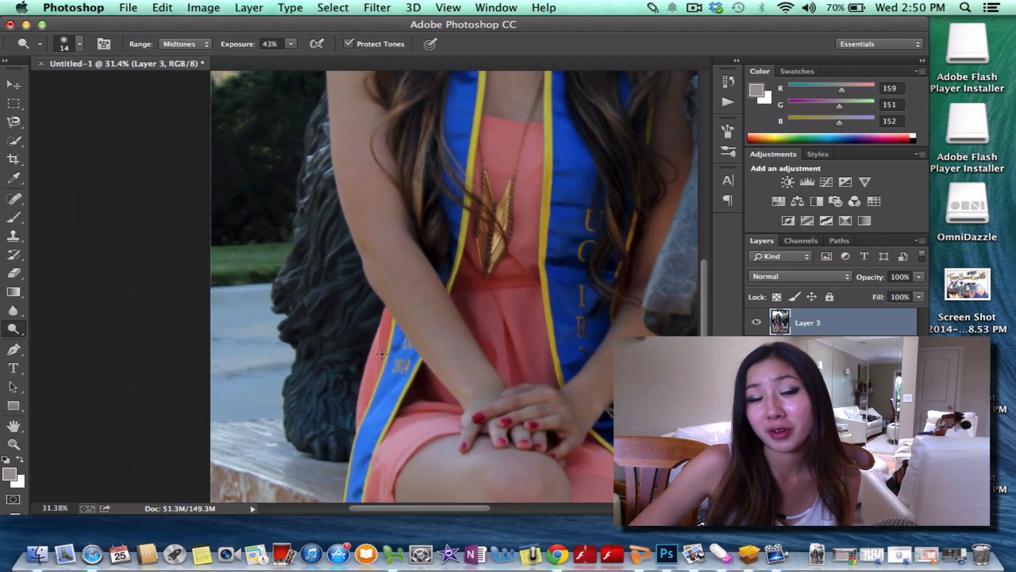
scroll(382, 353, "down", 3)
scroll(382, 353, "right", 5)
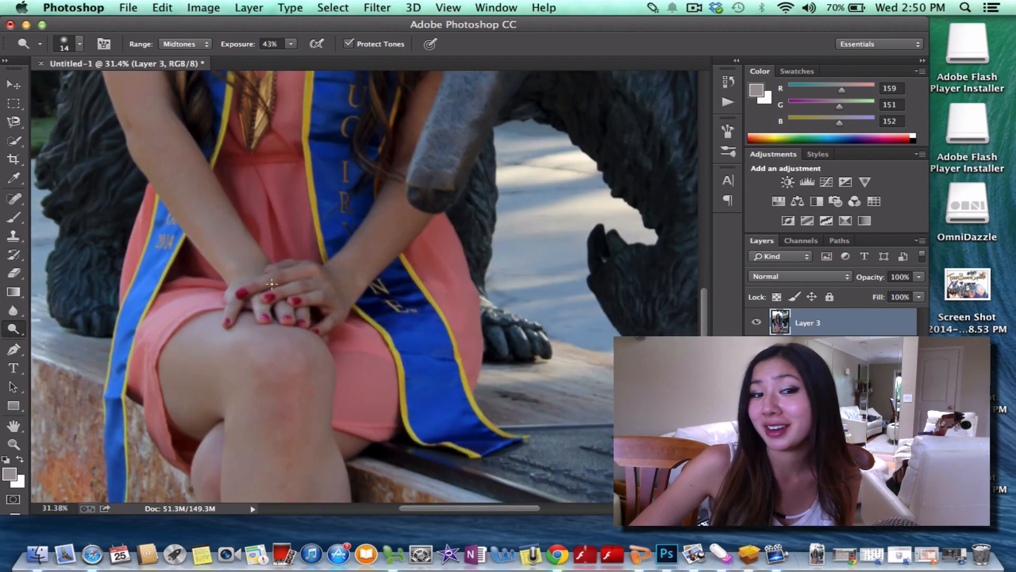
scroll(271, 283, "down", 2)
scroll(271, 283, "right", 6)
scroll(272, 283, "up", 4)
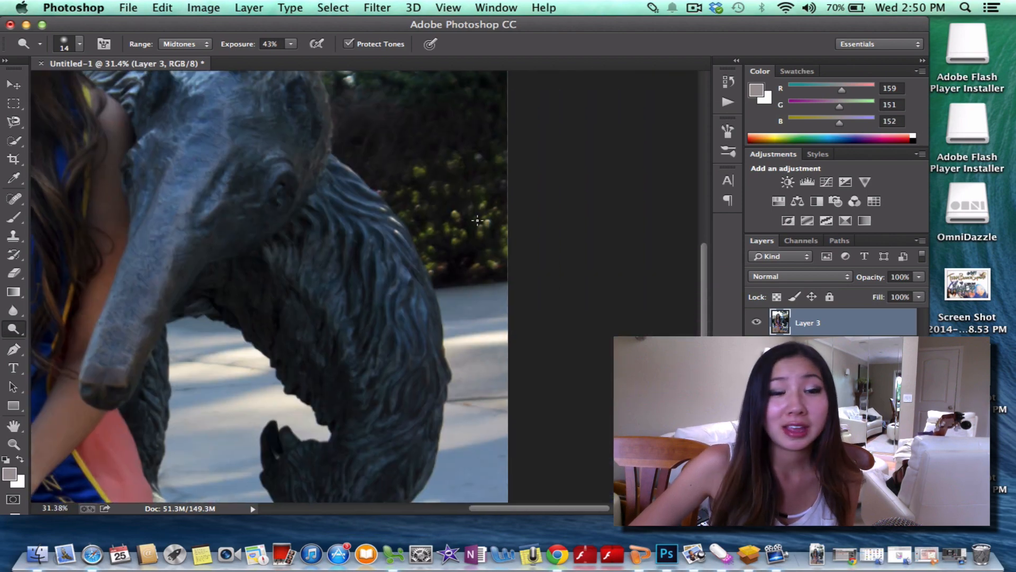
scroll(478, 220, "left", 8)
scroll(478, 220, "down", 3)
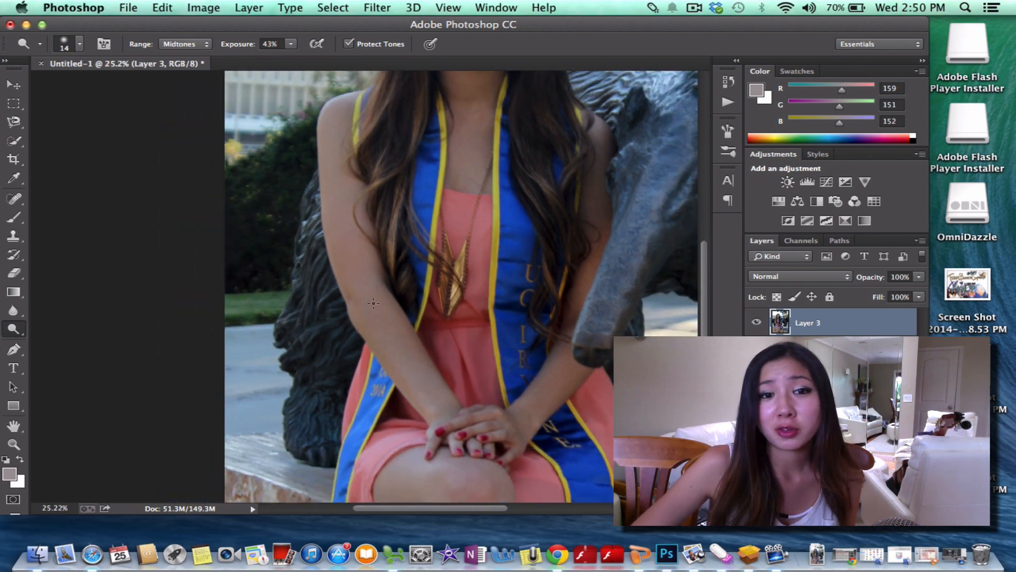
scroll(534, 254, "up", 5)
scroll(535, 254, "right", 5)
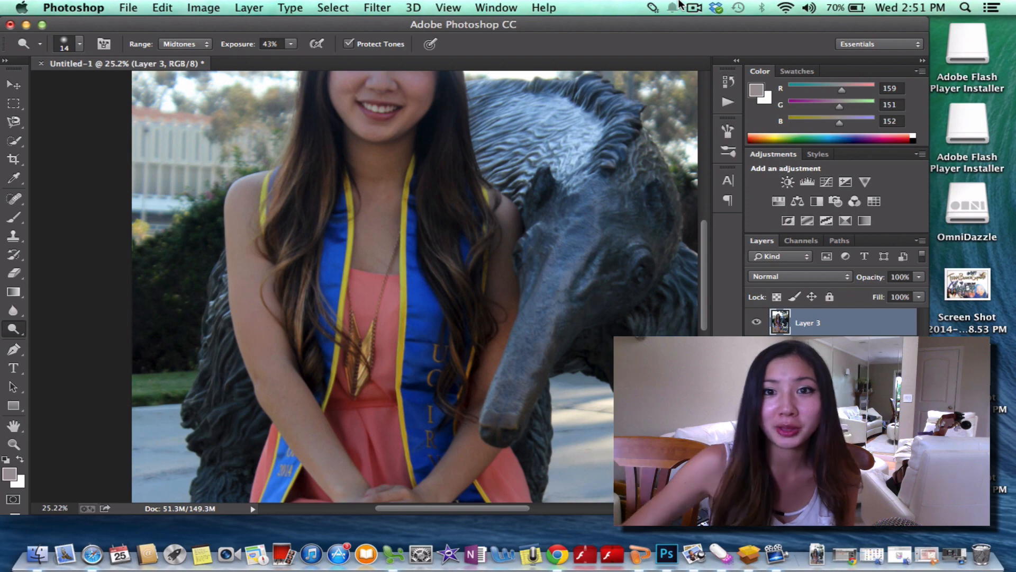
left_click(690, 6)
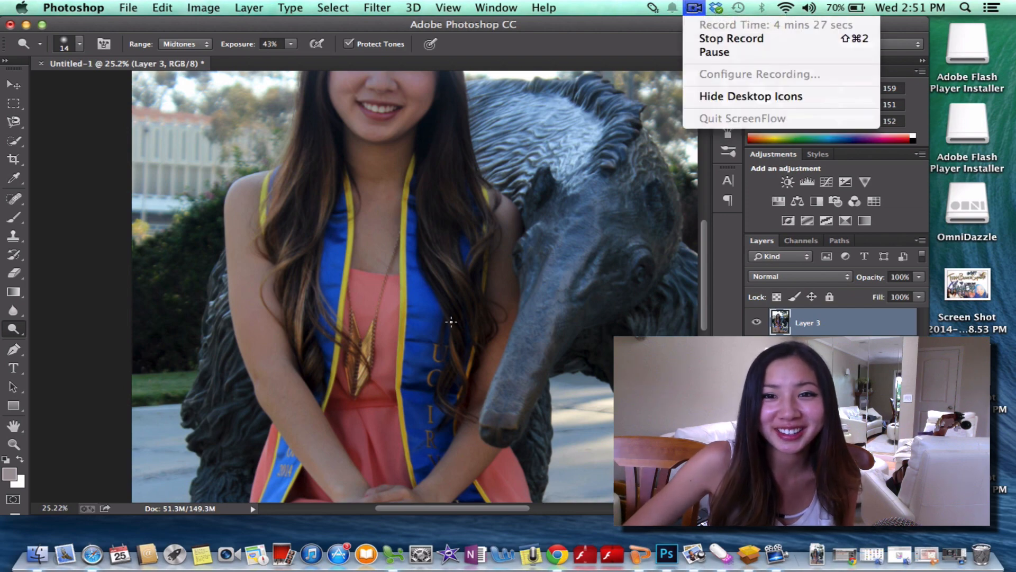